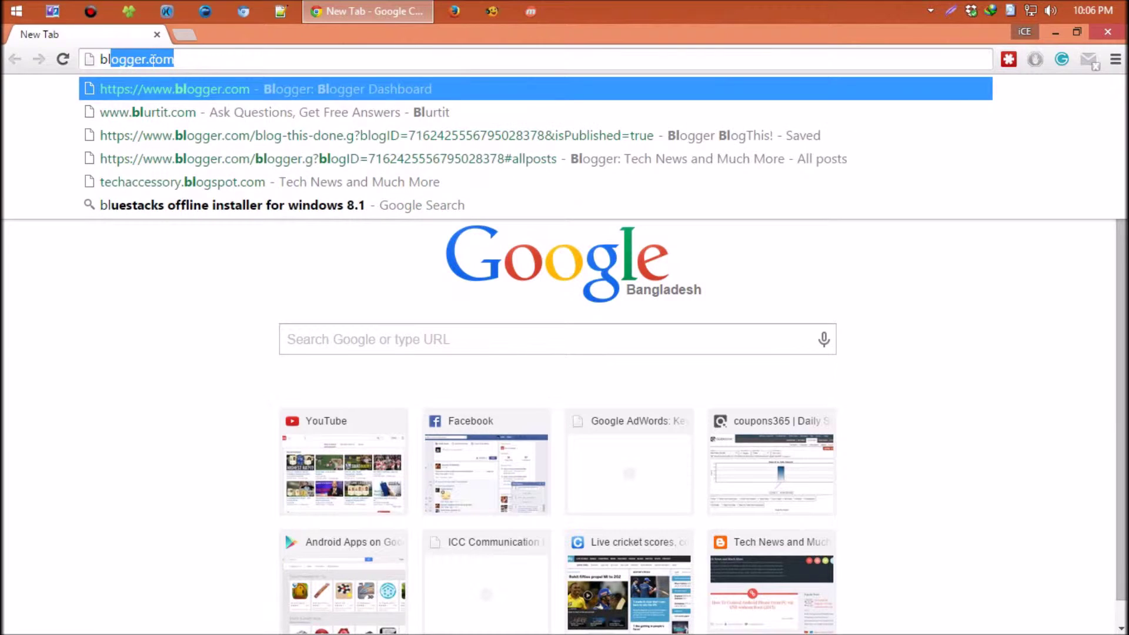
{"action": "type", "text": "t"}
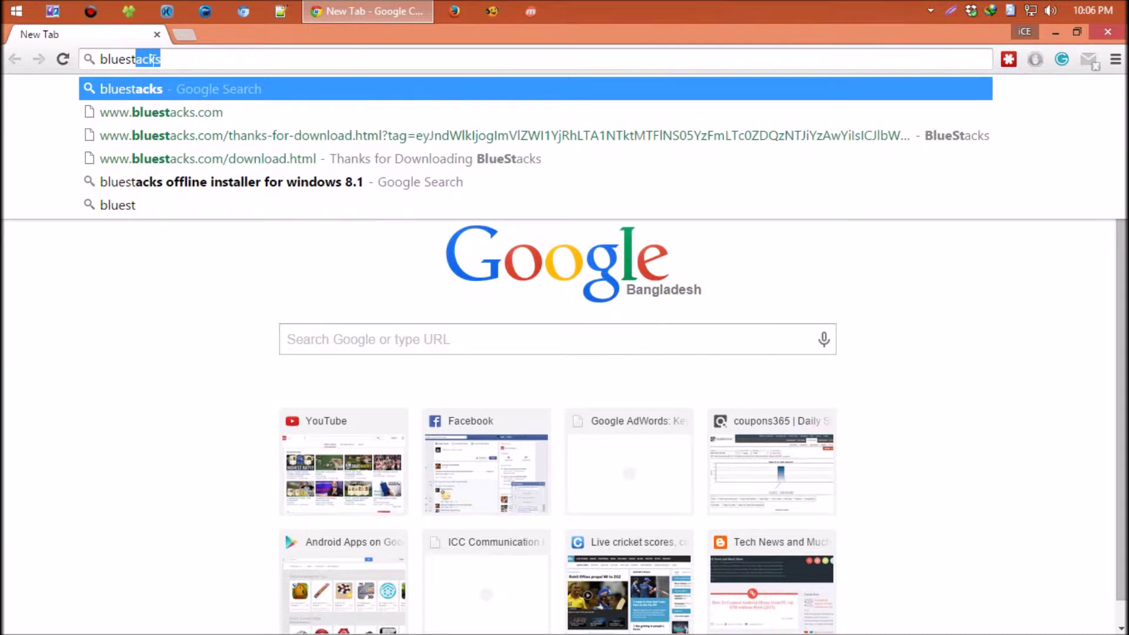
{"action": "type", "text": "acks"}
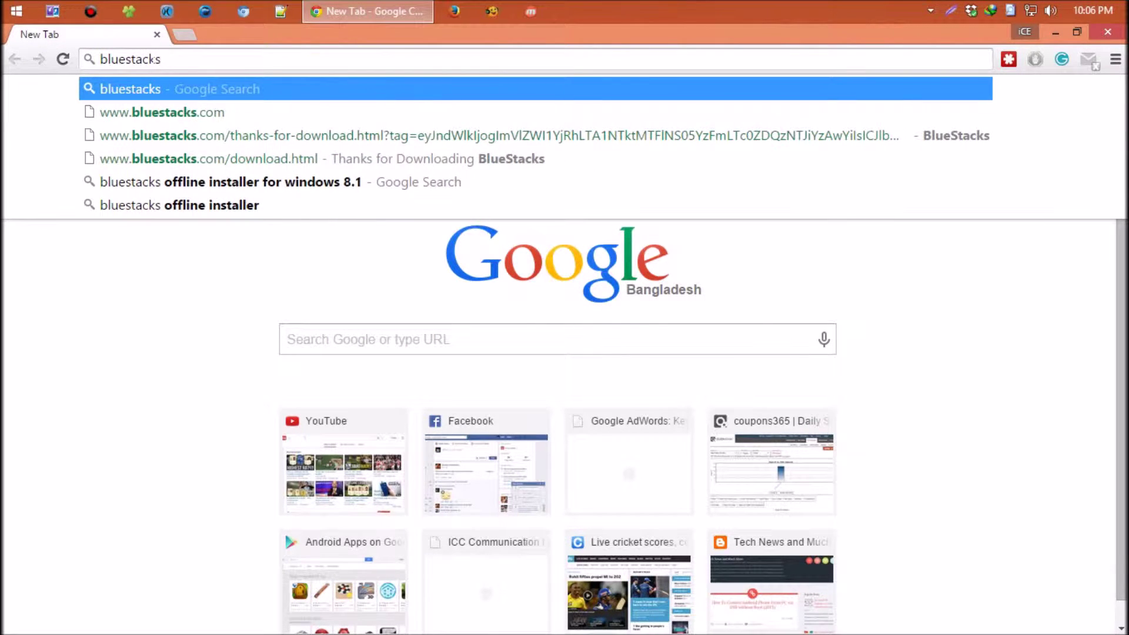
{"action": "key", "text": "Down"}
{"action": "key", "text": "Return"}
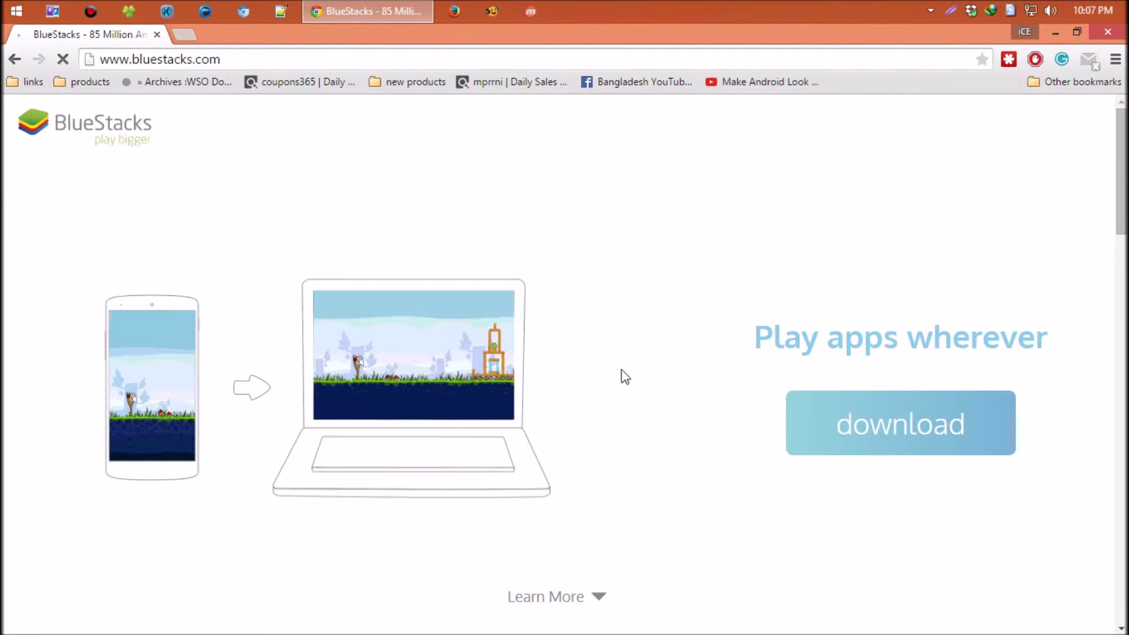
Look over the BlueStacks home page, request the installer download, and dismiss the duplicate download link prompt.
{"action": "scroll", "coordinate": [537, 448], "scroll_direction": "down", "scroll_amount": 5}
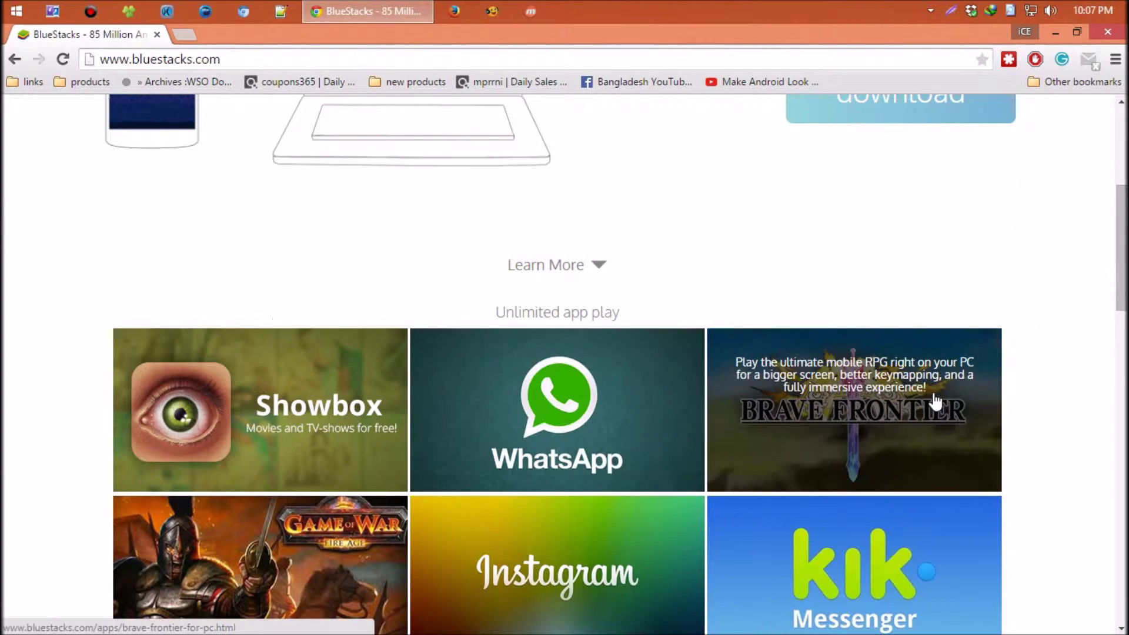
{"action": "scroll", "coordinate": [469, 488], "scroll_direction": "down", "scroll_amount": 5}
{"action": "scroll", "coordinate": [469, 488], "scroll_direction": "down", "scroll_amount": 12}
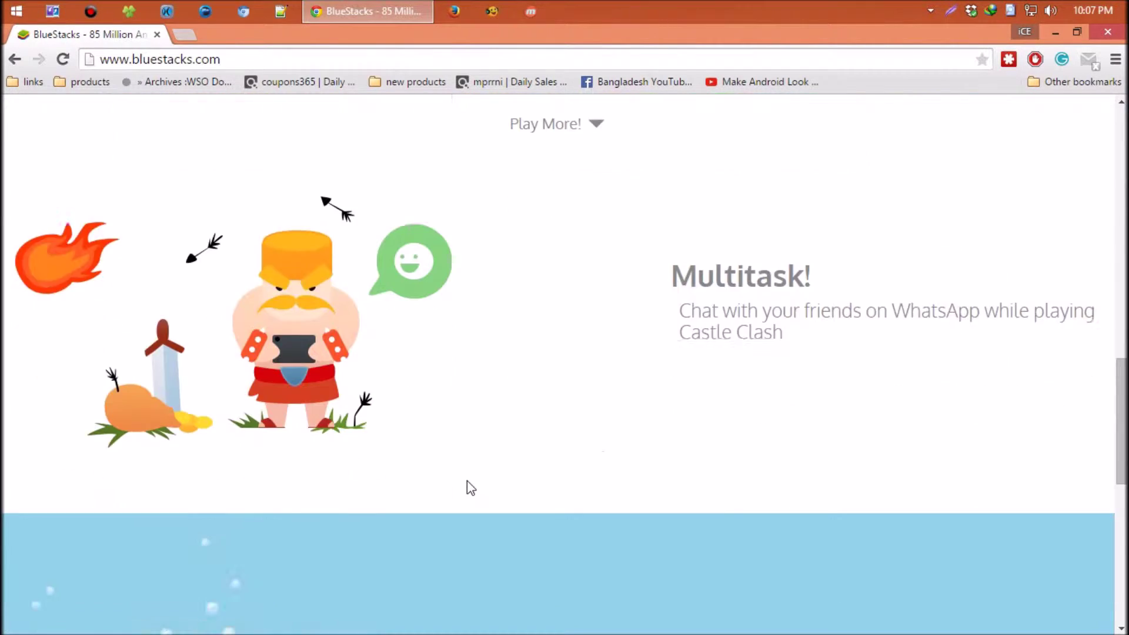
{"action": "scroll", "coordinate": [469, 488], "scroll_direction": "up", "scroll_amount": 14}
{"action": "scroll", "coordinate": [466, 488], "scroll_direction": "up", "scroll_amount": 10}
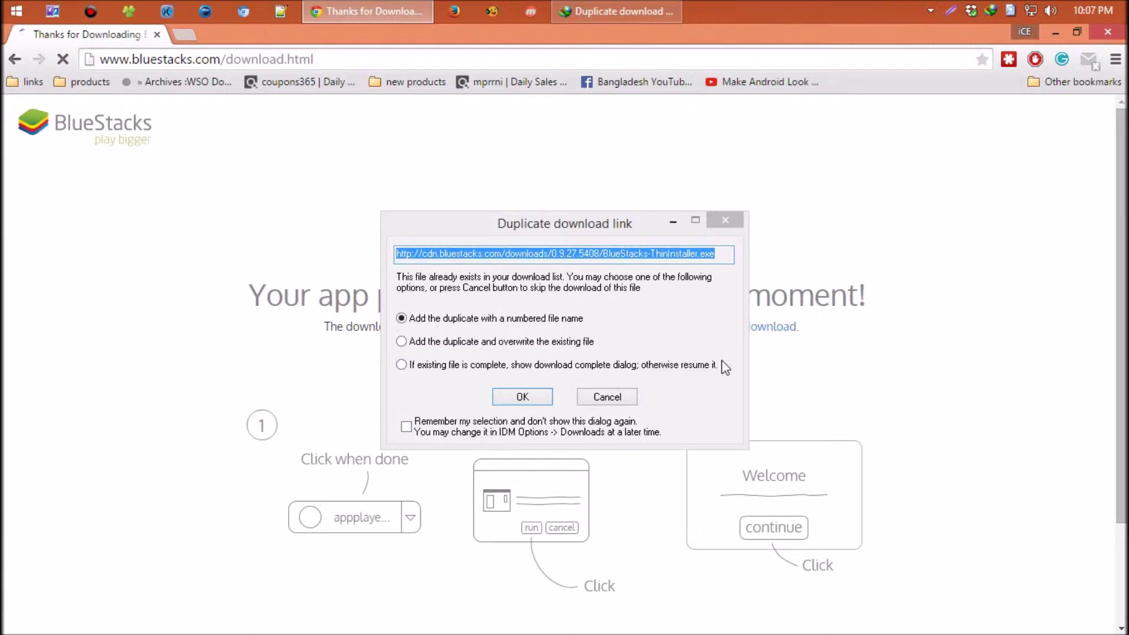
{"action": "left_click", "coordinate": [725, 220]}
{"action": "scroll", "coordinate": [578, 469], "scroll_direction": "down", "scroll_amount": 2}
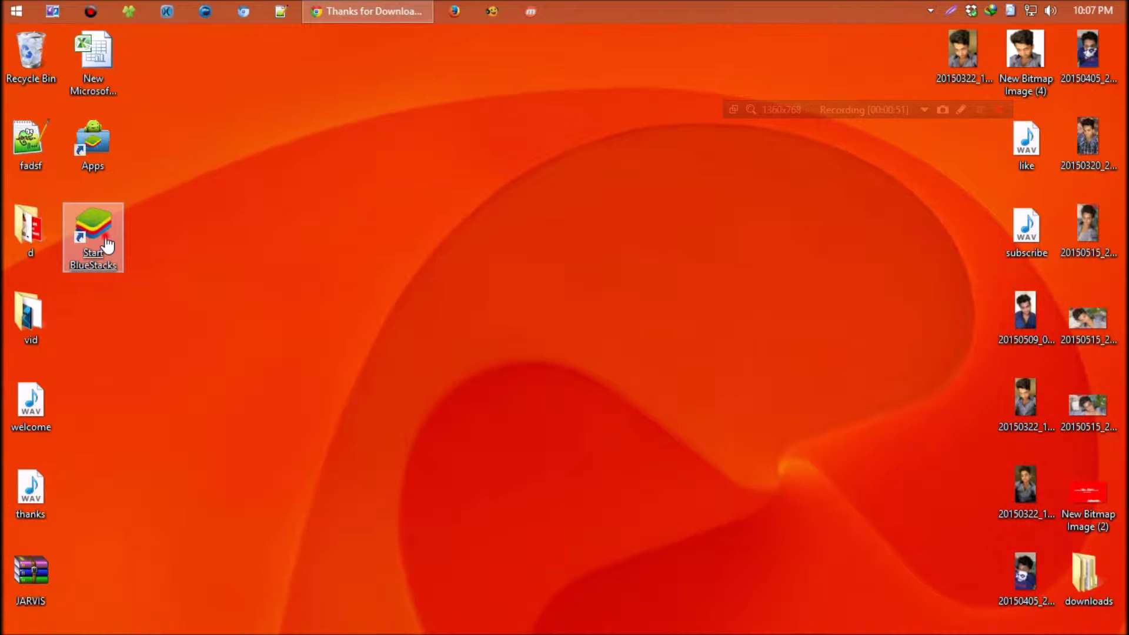
Switch to the desktop, start BlueStacks App Player, and view its list of installed apps before returning to its home screen.
{"action": "double_click", "coordinate": [107, 243]}
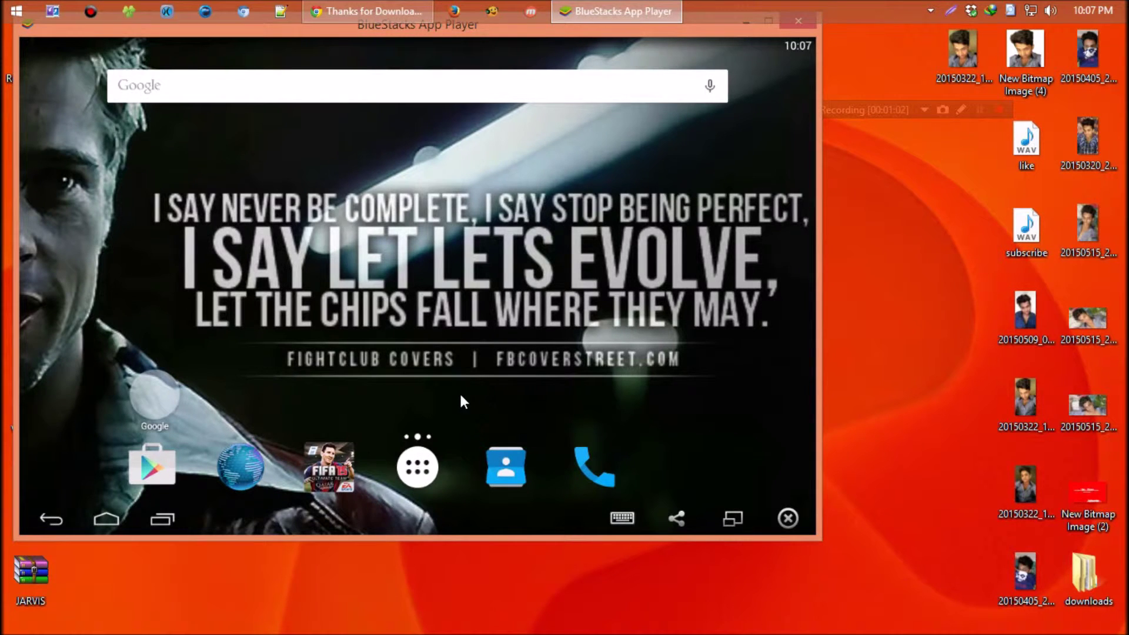
{"action": "left_click", "coordinate": [419, 471]}
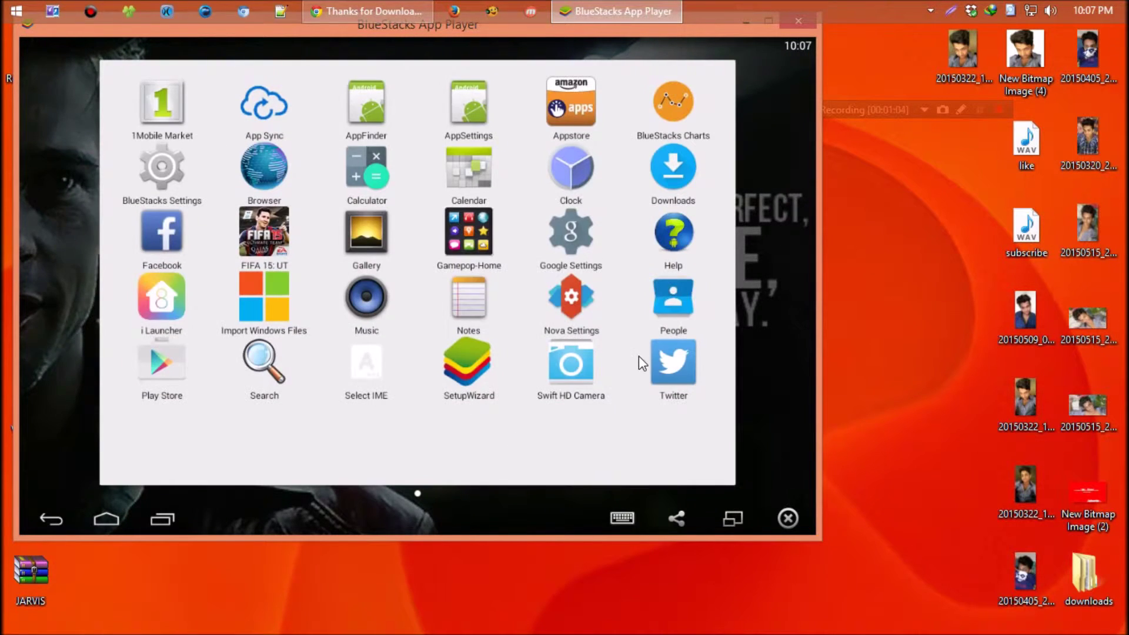
{"action": "left_click_drag", "start_coordinate": [642, 362], "coordinate": [801, 327]}
{"action": "left_click", "coordinate": [52, 519]}
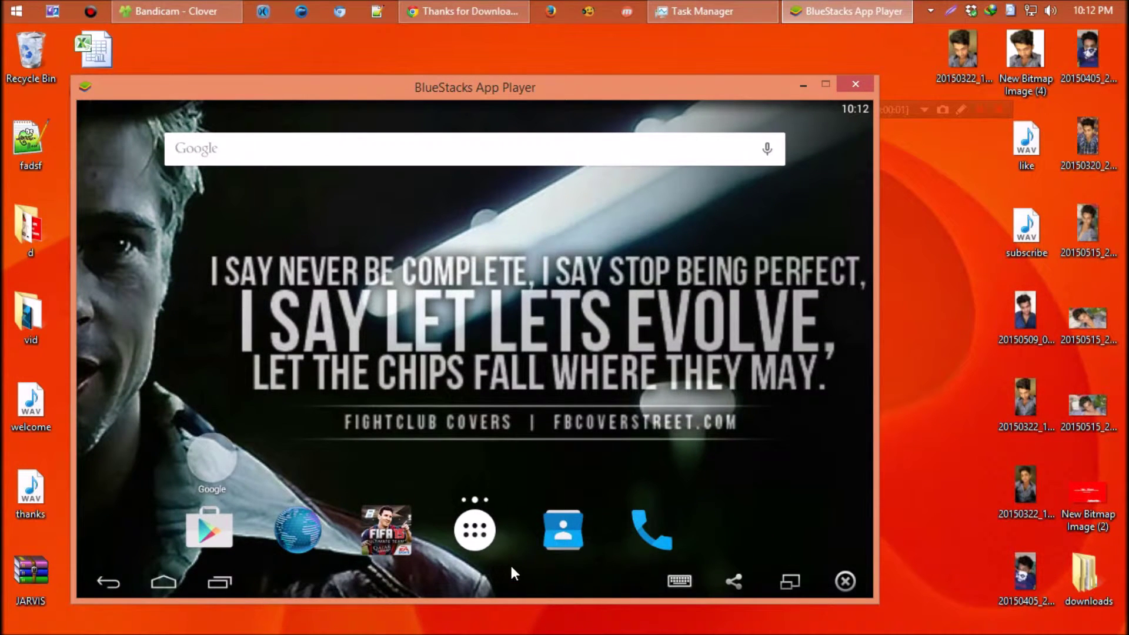
Open the Play Store in BlueStacks and search for "floppy bird".
{"action": "left_click", "coordinate": [477, 532]}
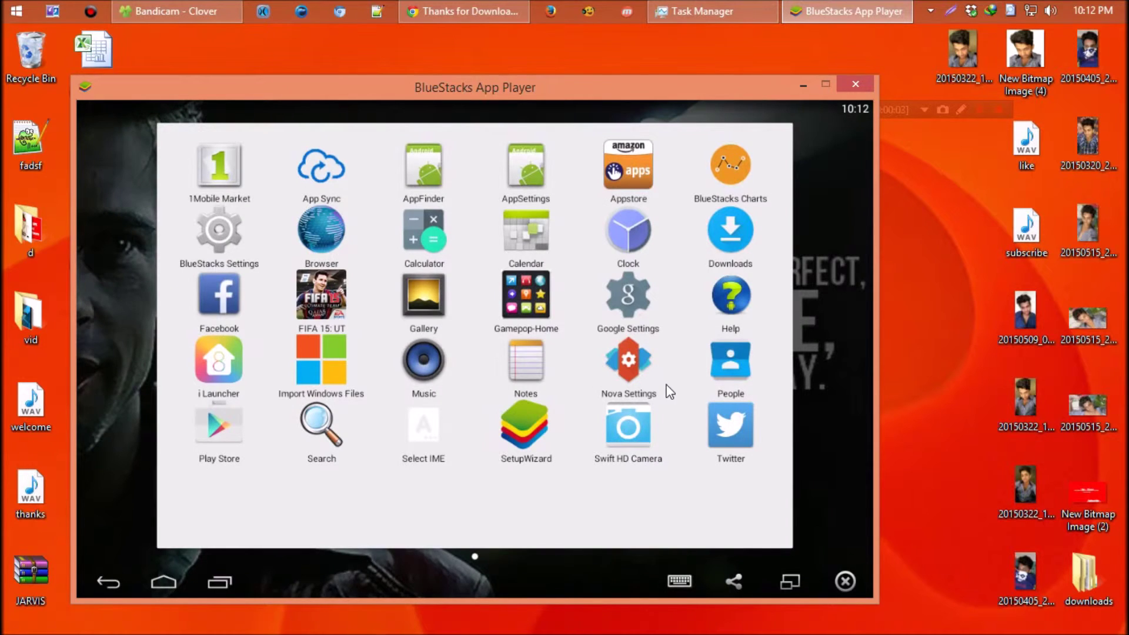
{"action": "left_click", "coordinate": [206, 432]}
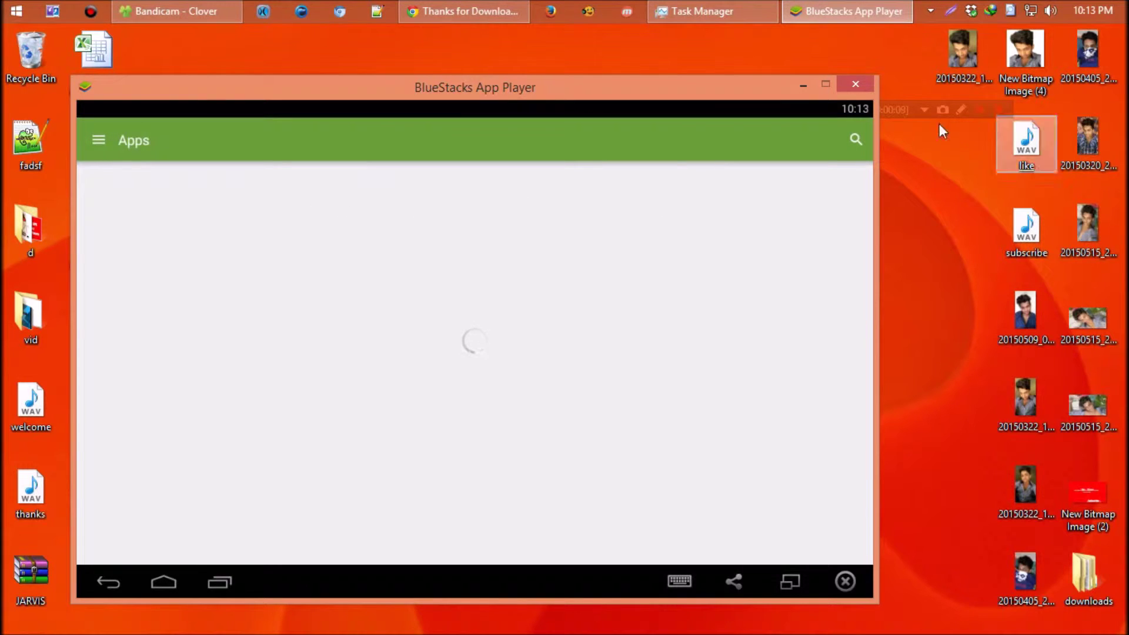
{"action": "left_click", "coordinate": [858, 141]}
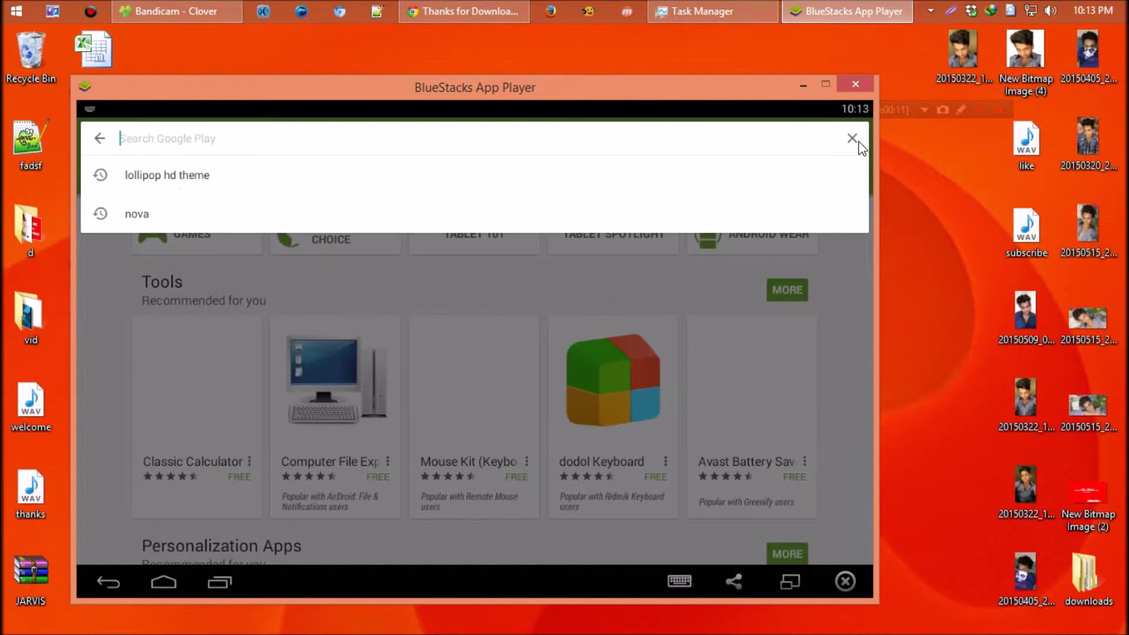
{"action": "type", "text": "f"}
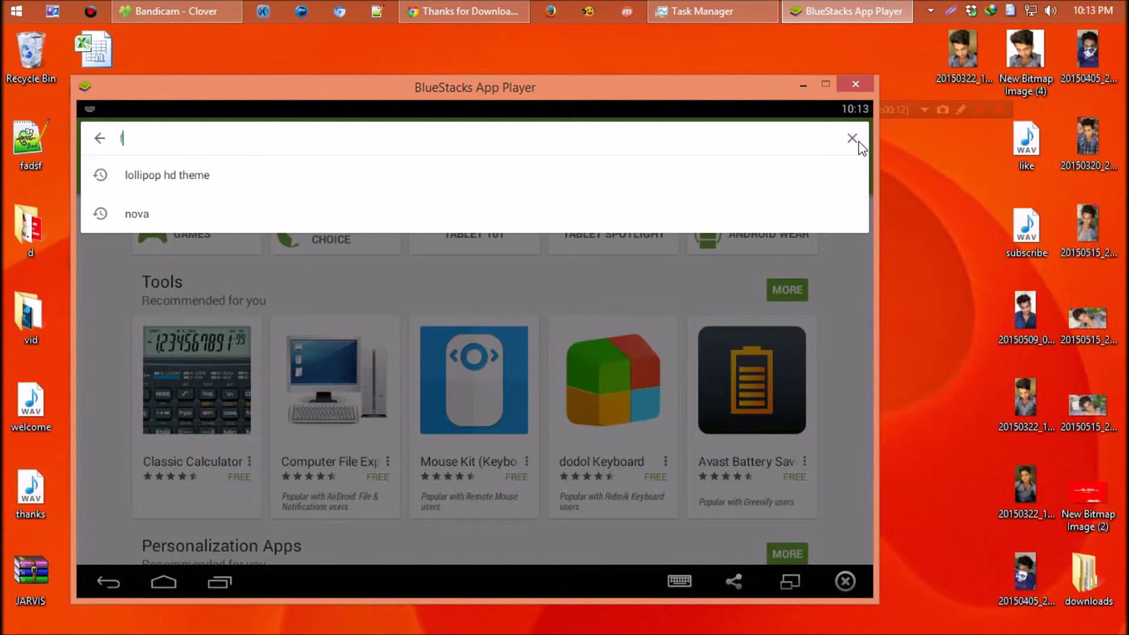
{"action": "type", "text": "lop"}
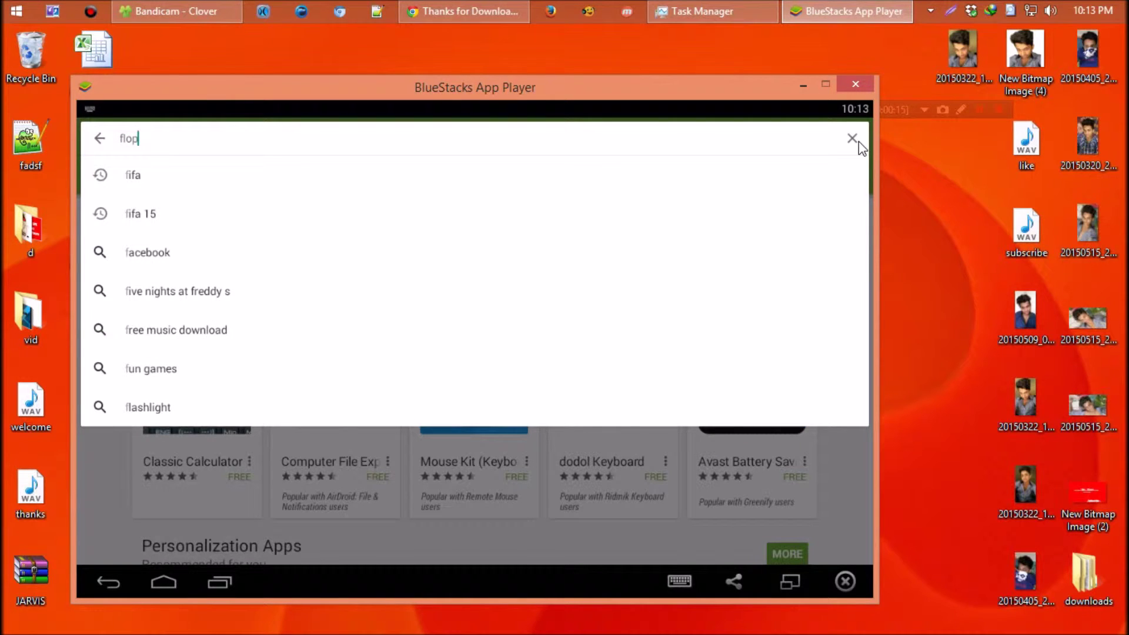
{"action": "type", "text": "p"}
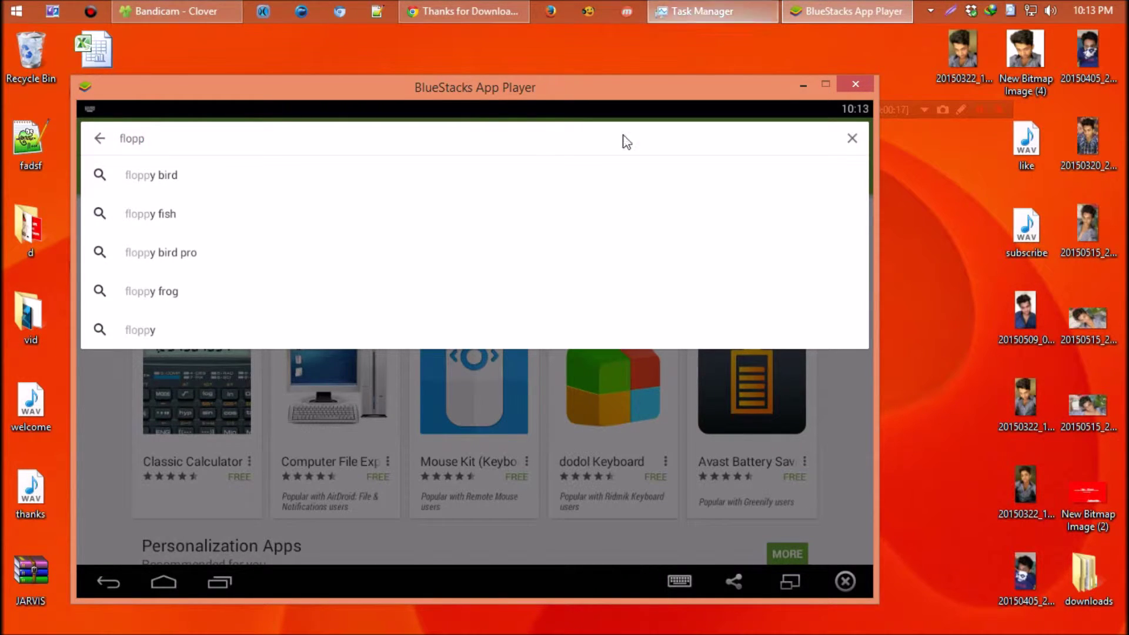
{"action": "left_click", "coordinate": [159, 192]}
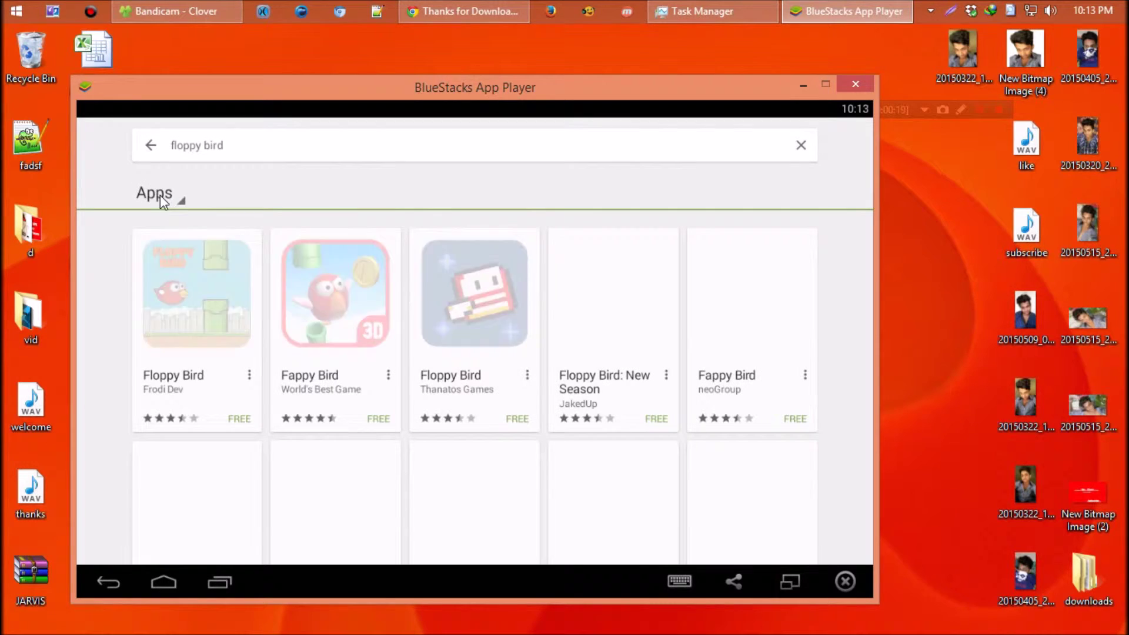
Install the Floppy Bird game by Frodi Dev and accept its permissions.
{"action": "left_click", "coordinate": [206, 329]}
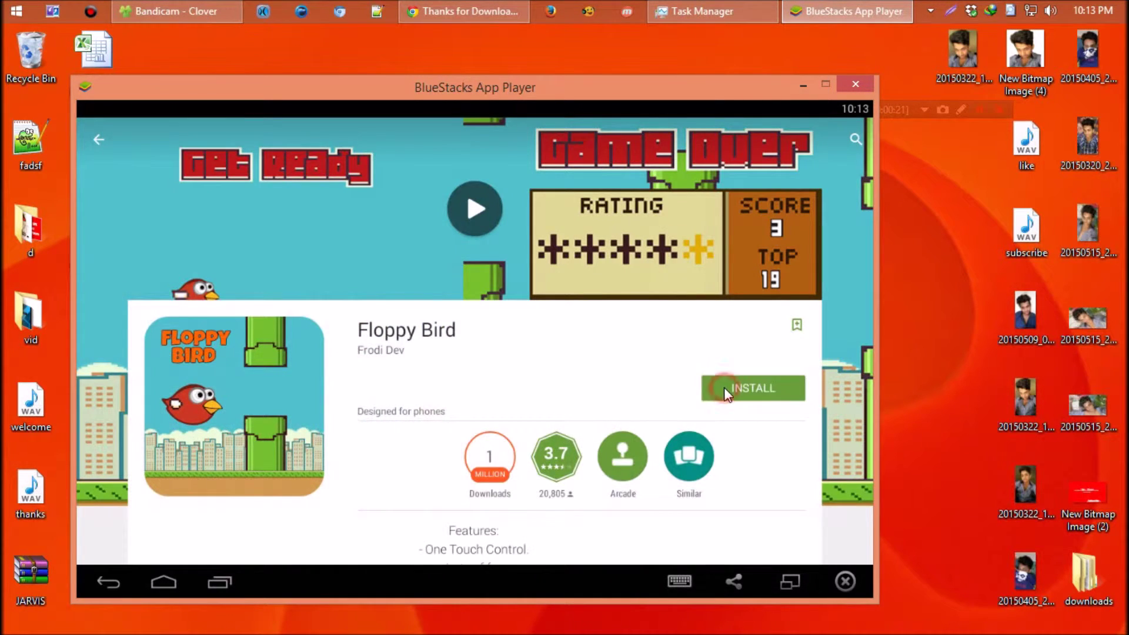
{"action": "left_click", "coordinate": [725, 388]}
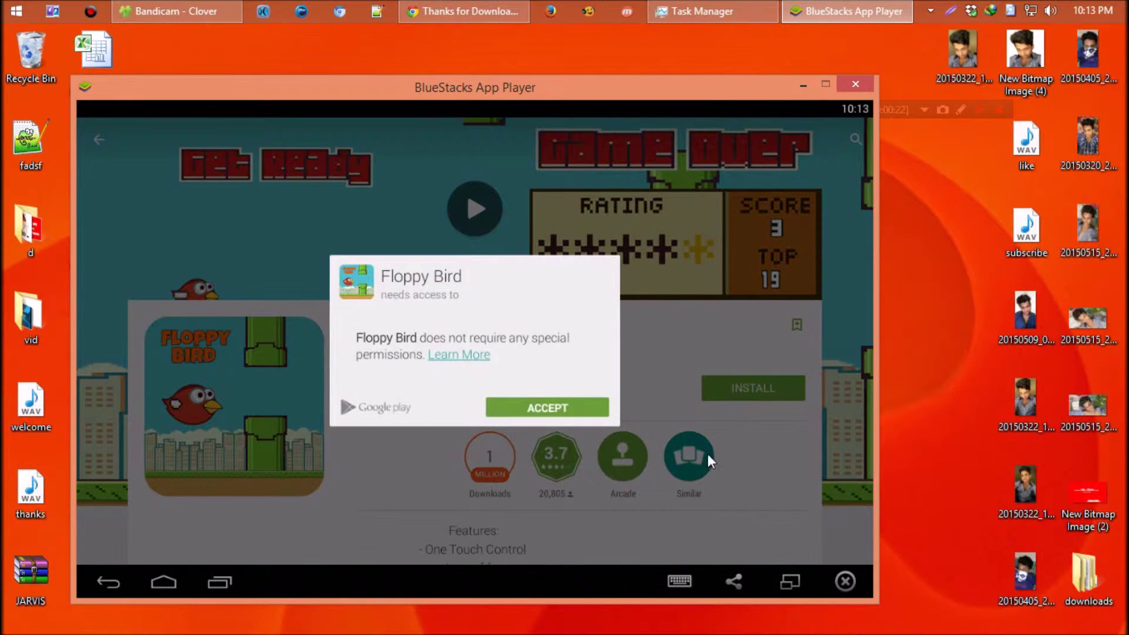
{"action": "left_click", "coordinate": [596, 408]}
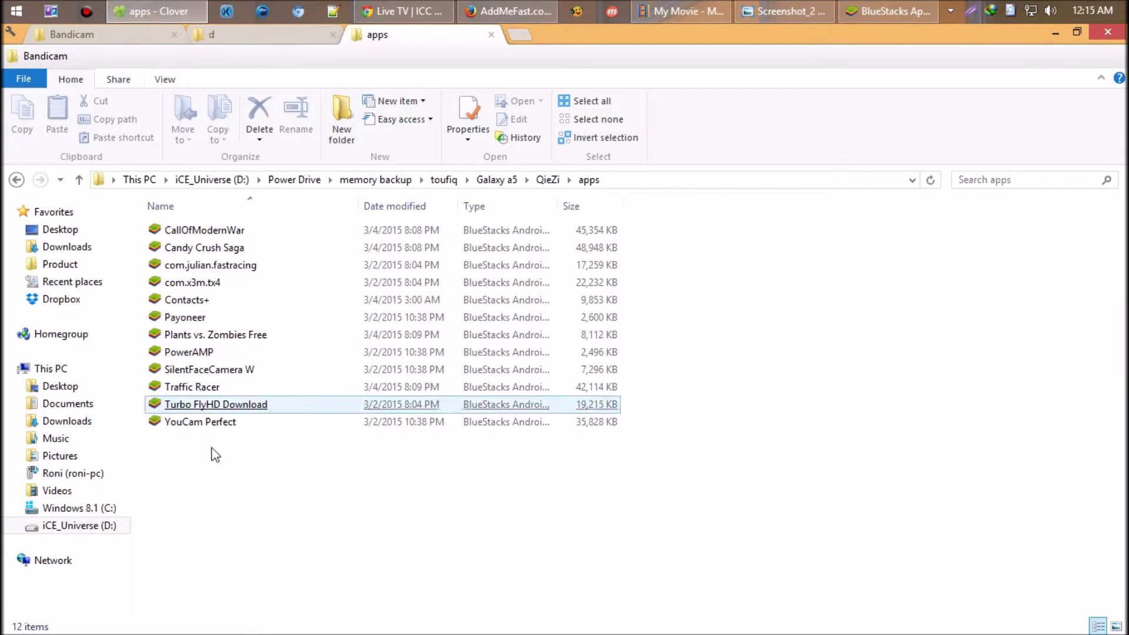
Switch to the apps folder in the file manager and open the Contacts+ Android package with BlueStacks.
{"action": "left_click", "coordinate": [214, 317]}
{"action": "left_click", "coordinate": [228, 301]}
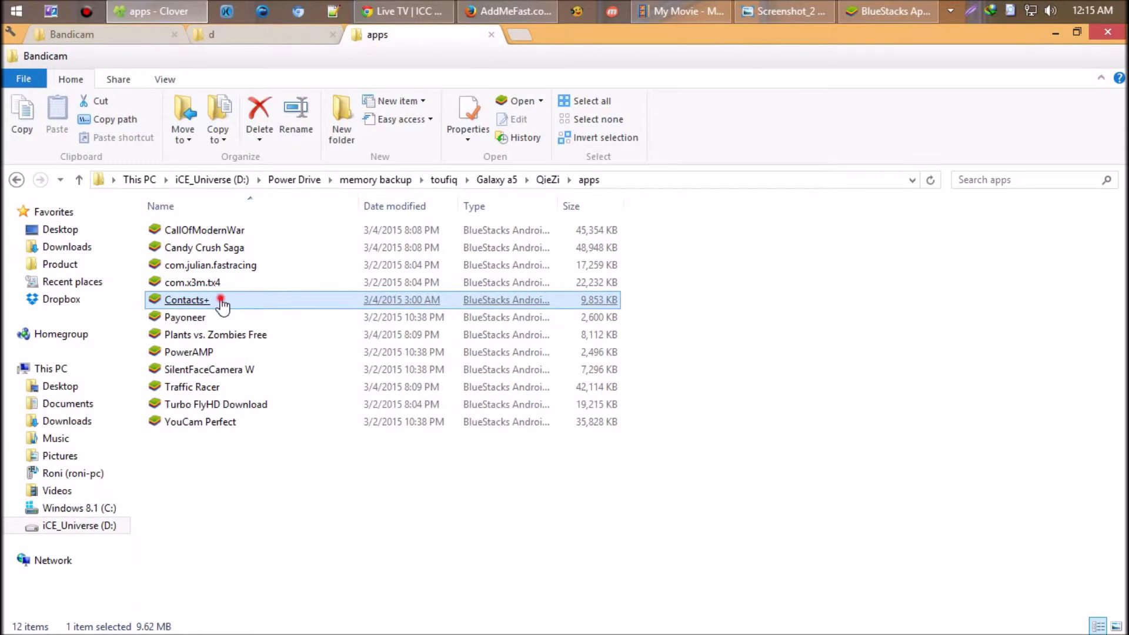
{"action": "double_click", "coordinate": [223, 302]}
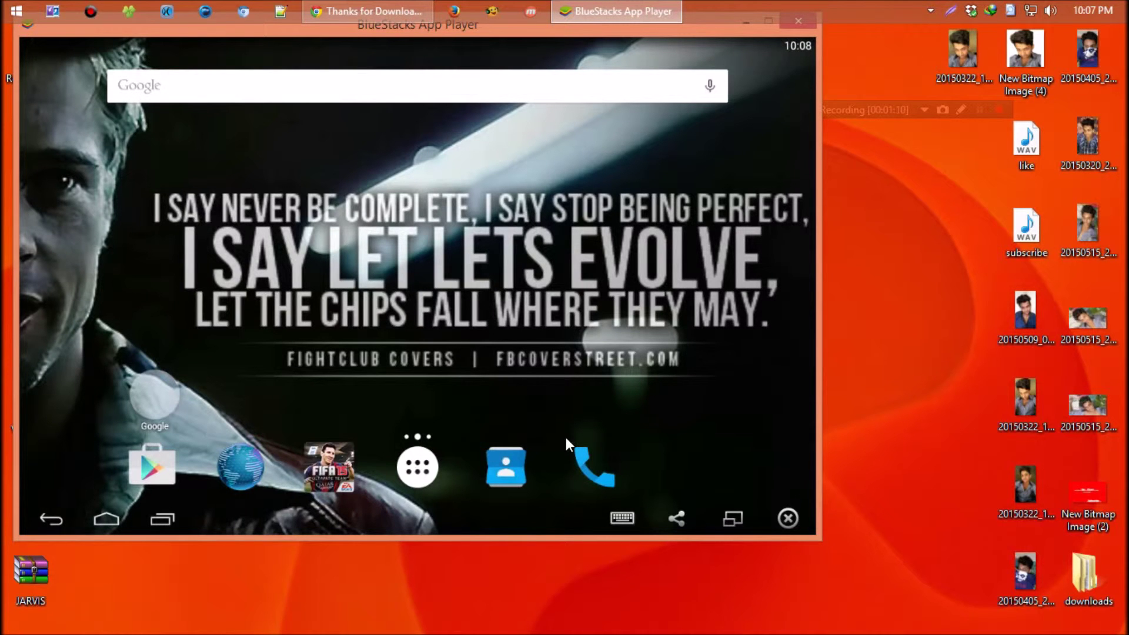
Launch FIFA 15 Ultimate Team in BlueStacks and look through its Play, Transfers, Club and Store sections before returning to Home.
{"action": "left_click", "coordinate": [325, 465]}
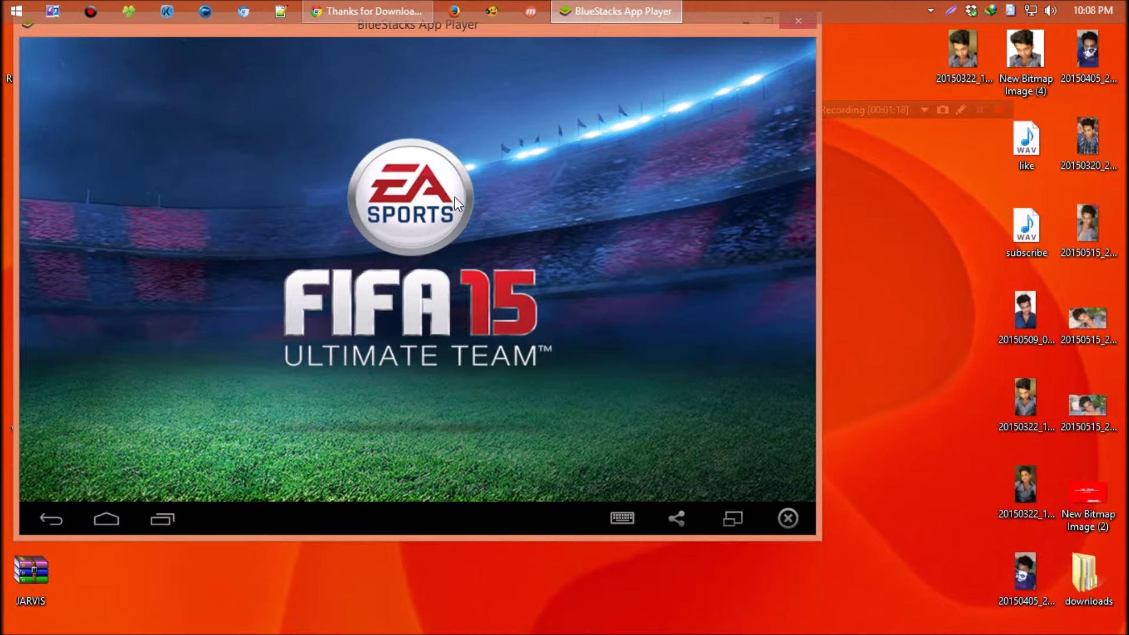
{"action": "left_click_drag", "start_coordinate": [408, 30], "coordinate": [477, 82]}
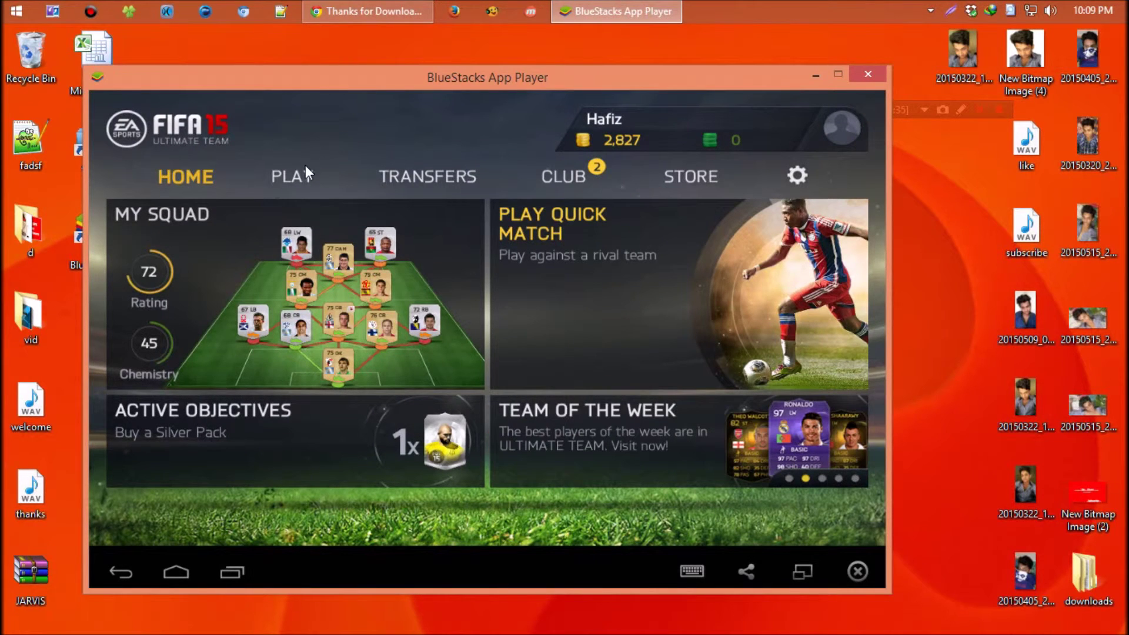
{"action": "left_click", "coordinate": [303, 177]}
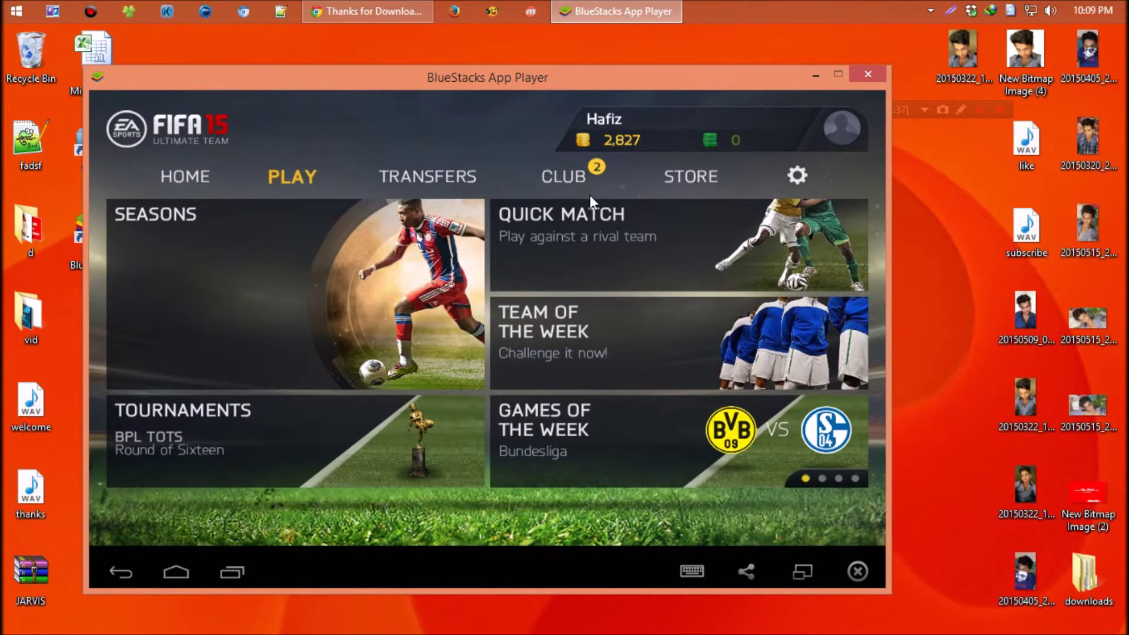
{"action": "left_click", "coordinate": [366, 183]}
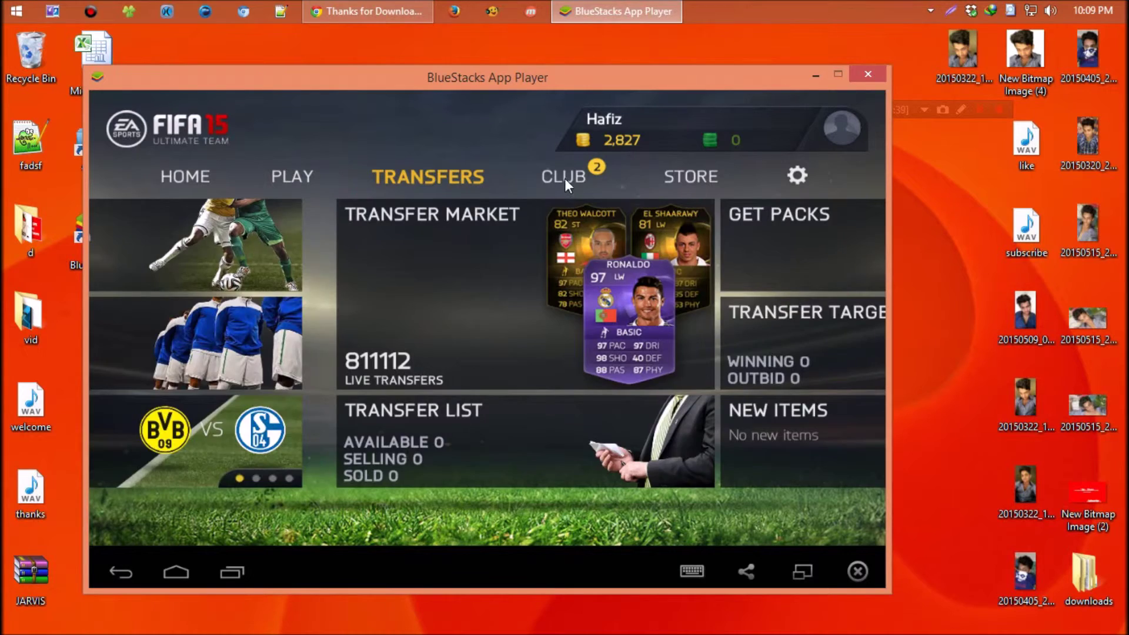
{"action": "left_click", "coordinate": [566, 178]}
{"action": "left_click", "coordinate": [687, 176]}
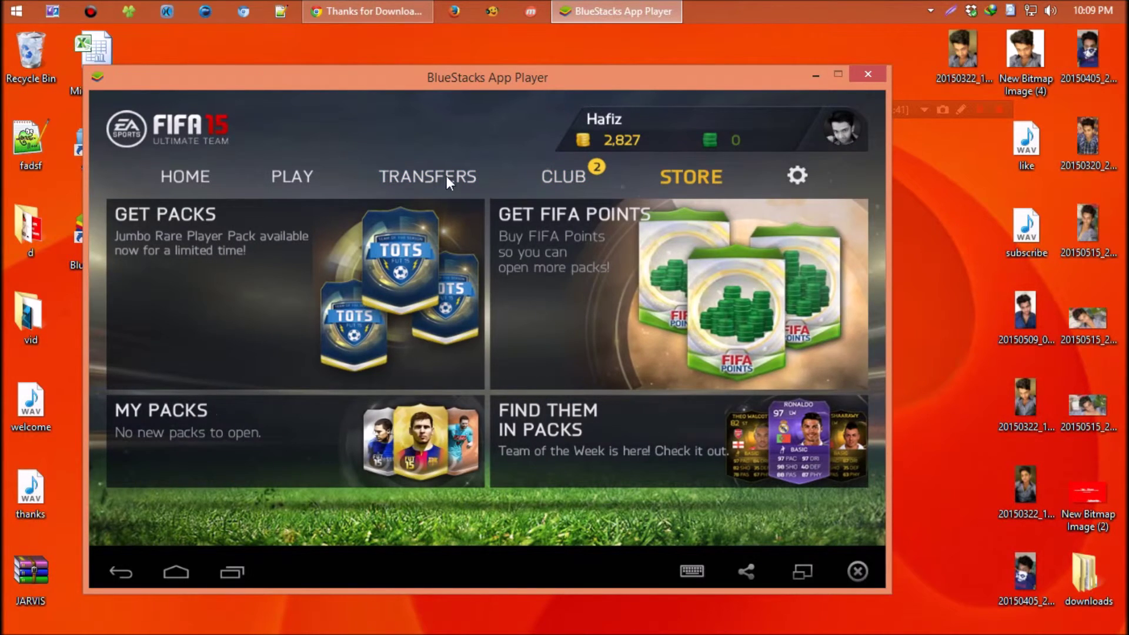
{"action": "left_click", "coordinate": [184, 182]}
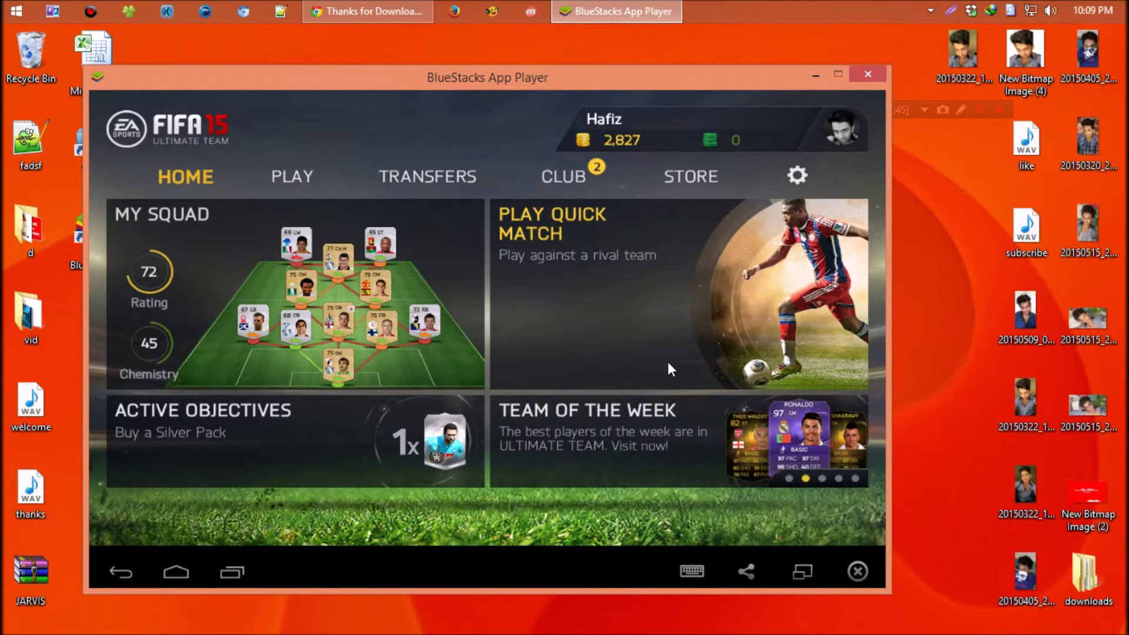
Set up a quick match between iCE 11 and FC Shakhtar, applying a Silver rare contract to the out-of-contract 75-rated centre back.
{"action": "left_click", "coordinate": [293, 176]}
{"action": "left_click", "coordinate": [676, 227]}
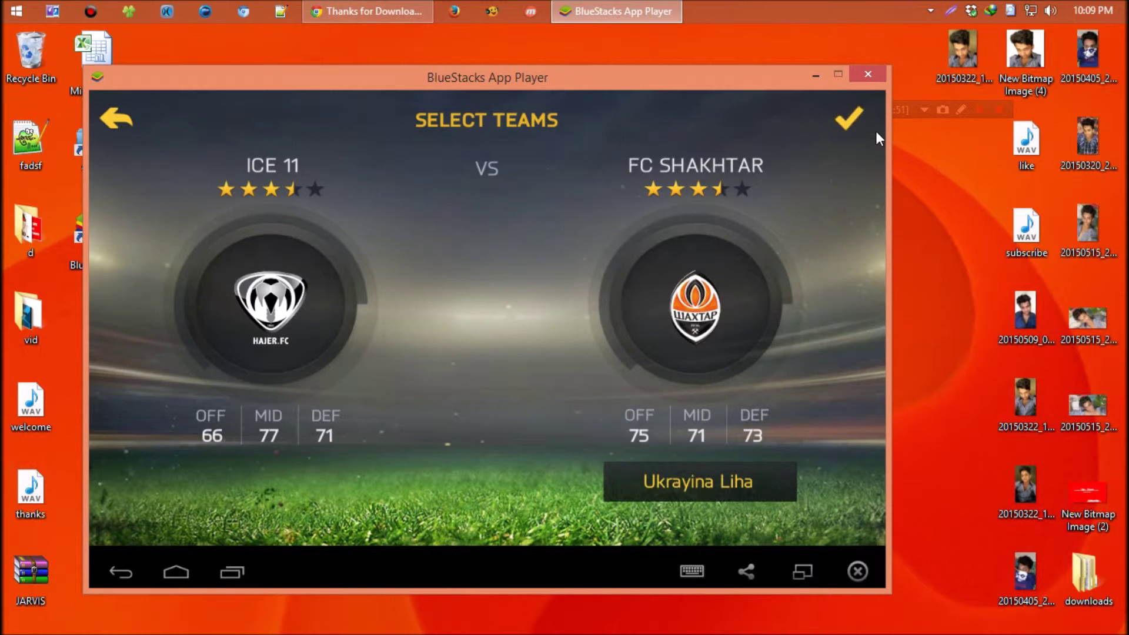
{"action": "left_click", "coordinate": [851, 112]}
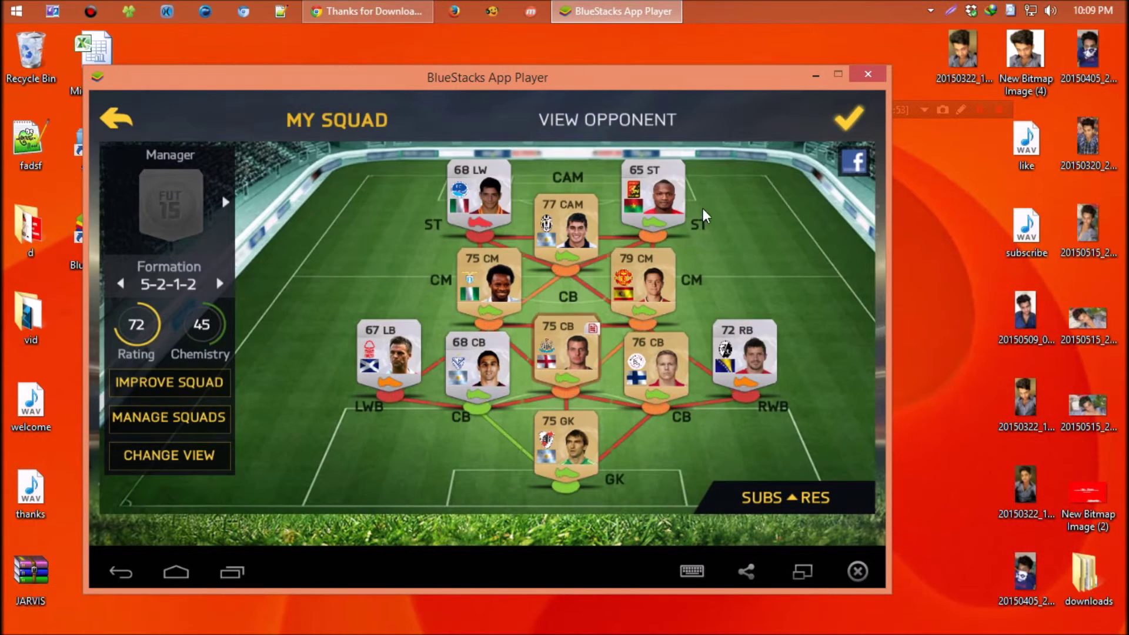
{"action": "left_click", "coordinate": [845, 119]}
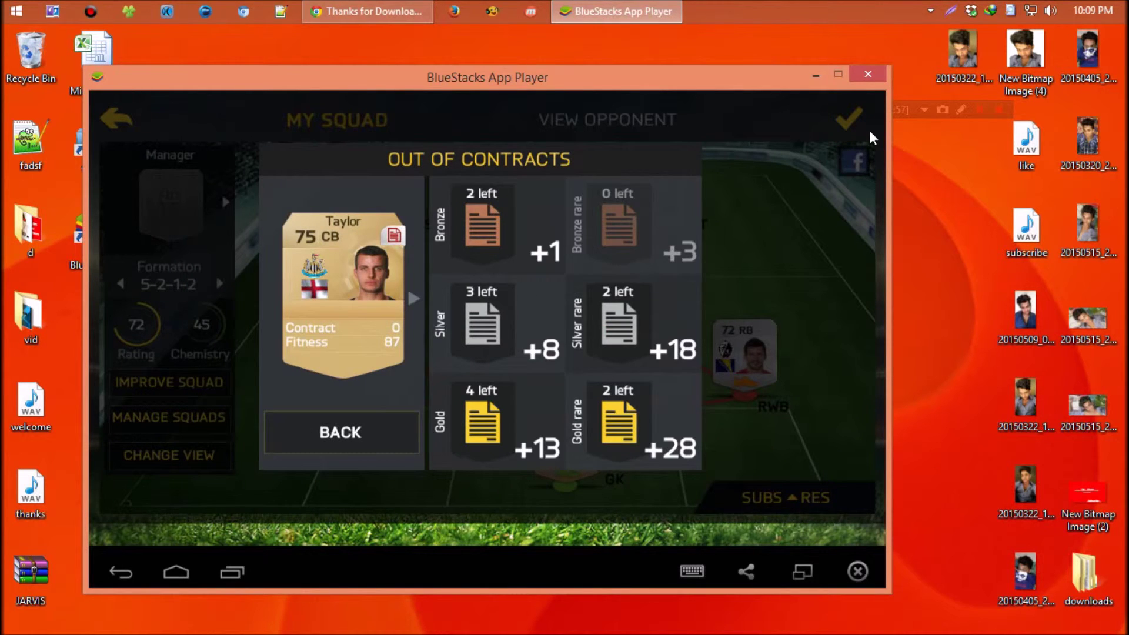
{"action": "left_click", "coordinate": [671, 307]}
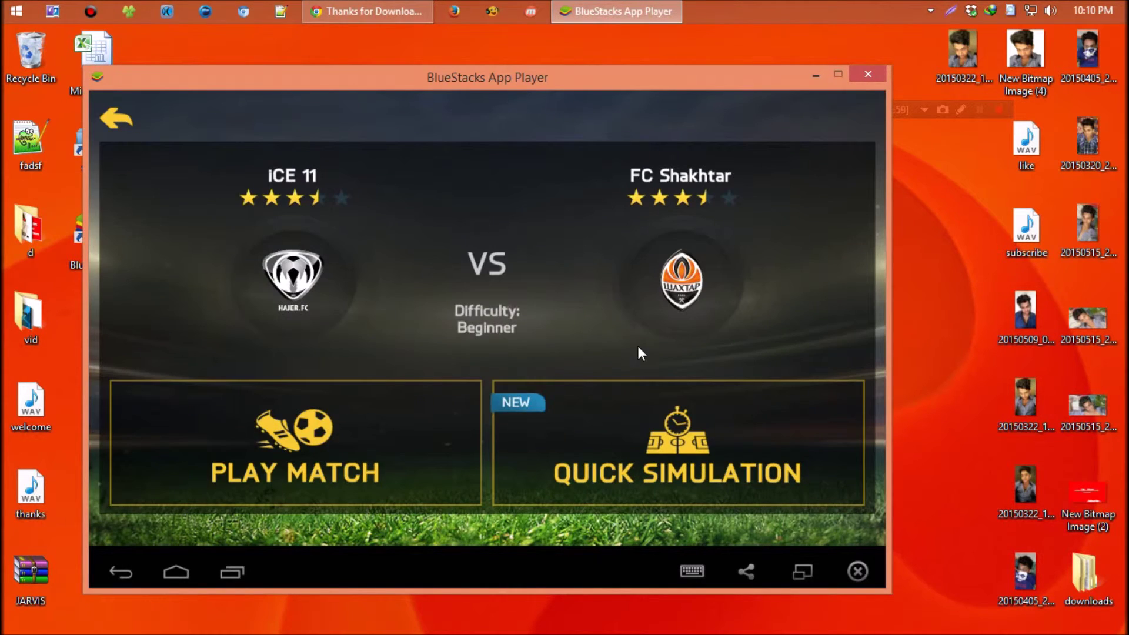
Start the match against FC Shakhtar with the offered kits and skip the stadium intro.
{"action": "left_click", "coordinate": [351, 465]}
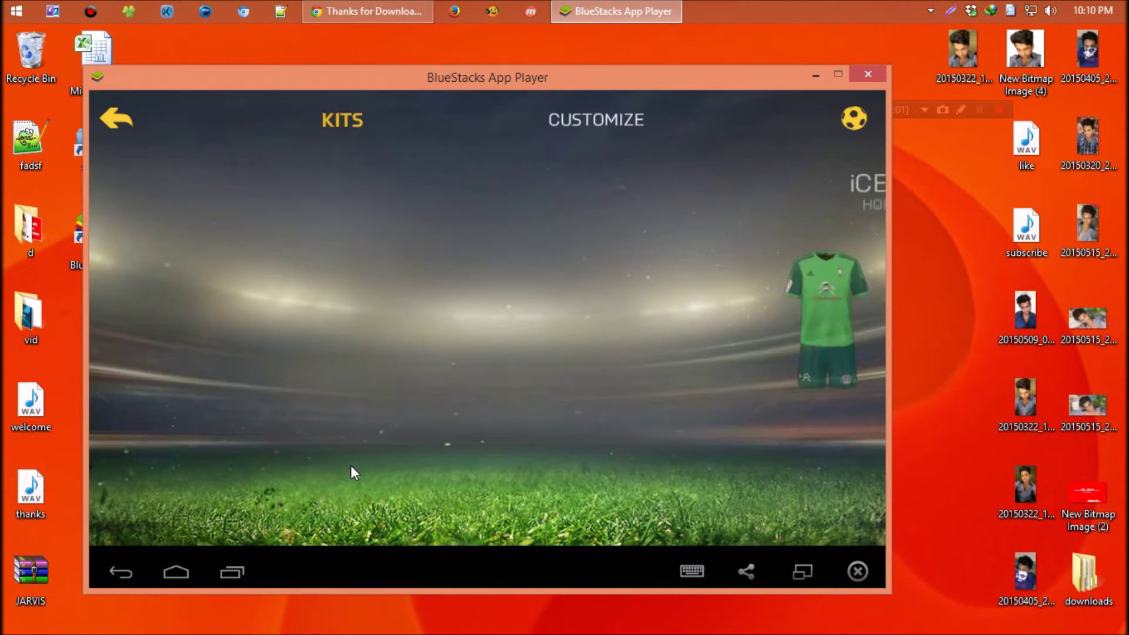
{"action": "left_click", "coordinate": [852, 129]}
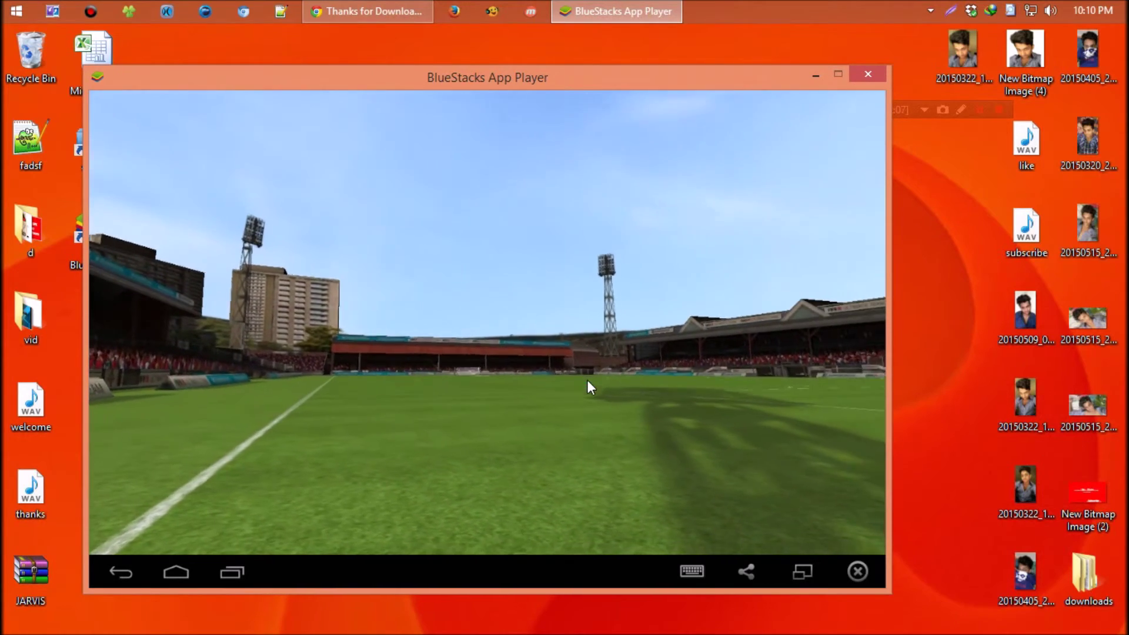
{"action": "left_click", "coordinate": [586, 380]}
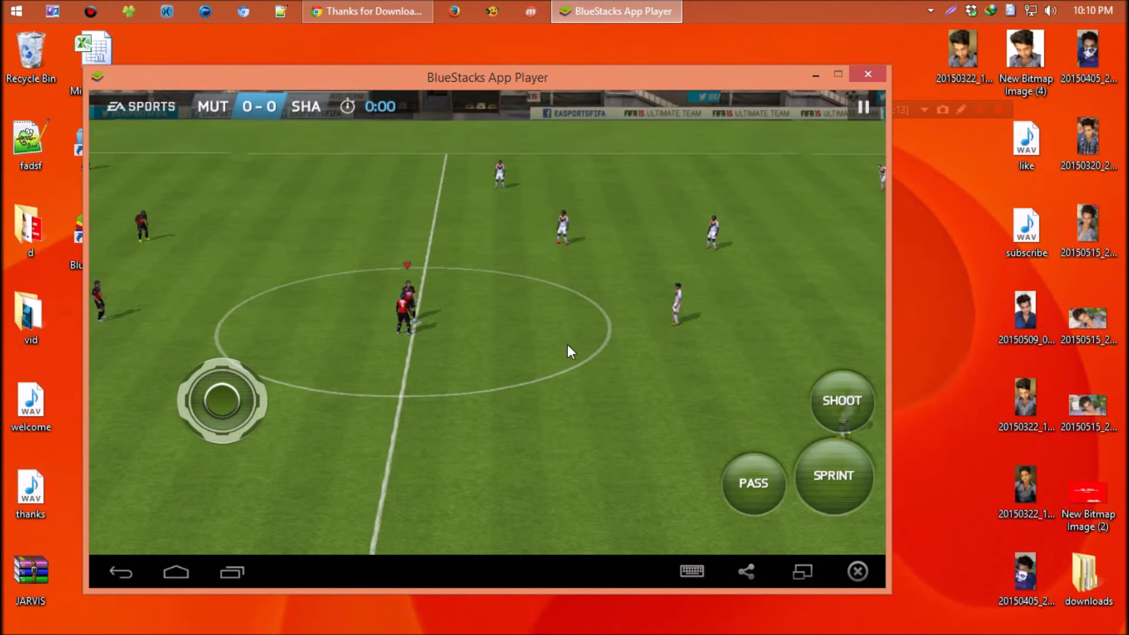
Take the kick-off with a pass into the opponent's half and steer the controlled player forward.
{"action": "left_click", "coordinate": [488, 344]}
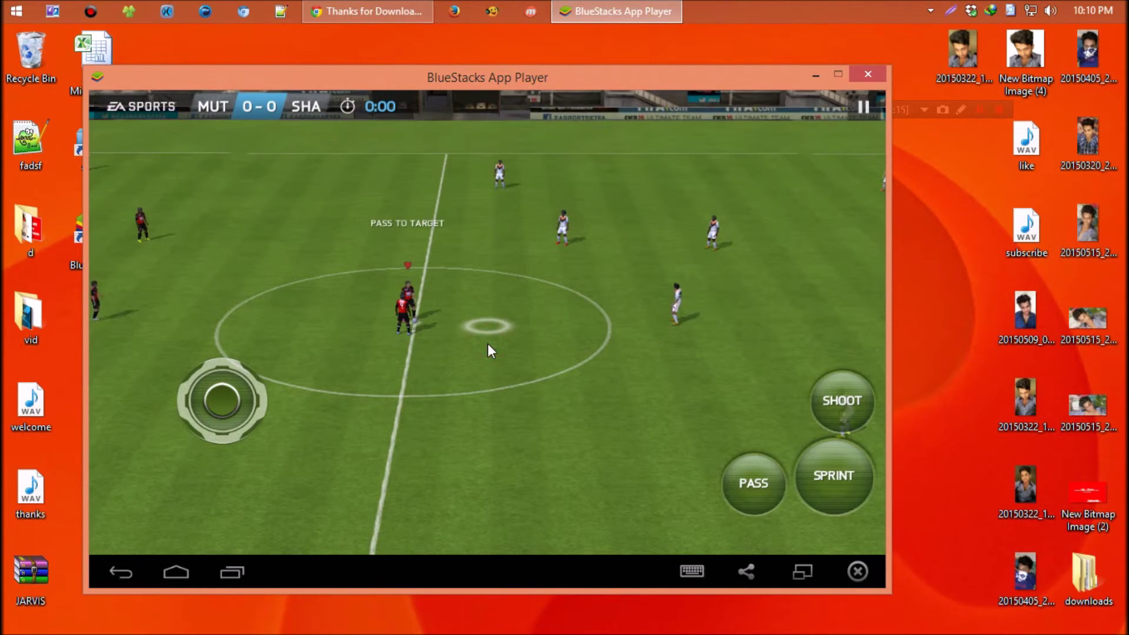
{"action": "left_click_drag", "start_coordinate": [247, 396], "coordinate": [514, 418]}
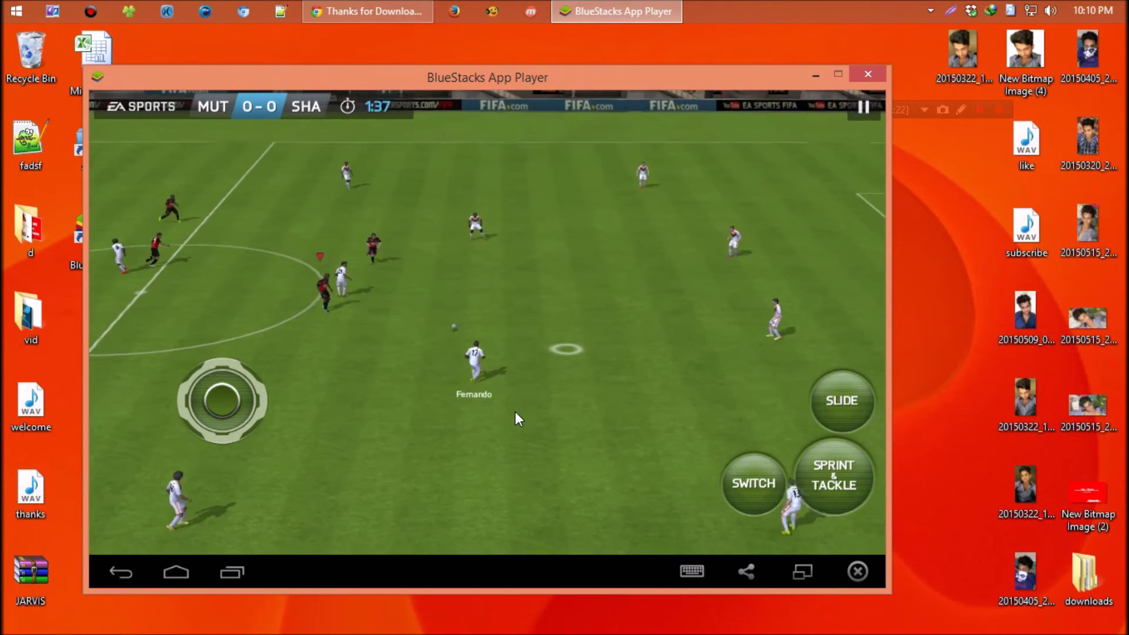